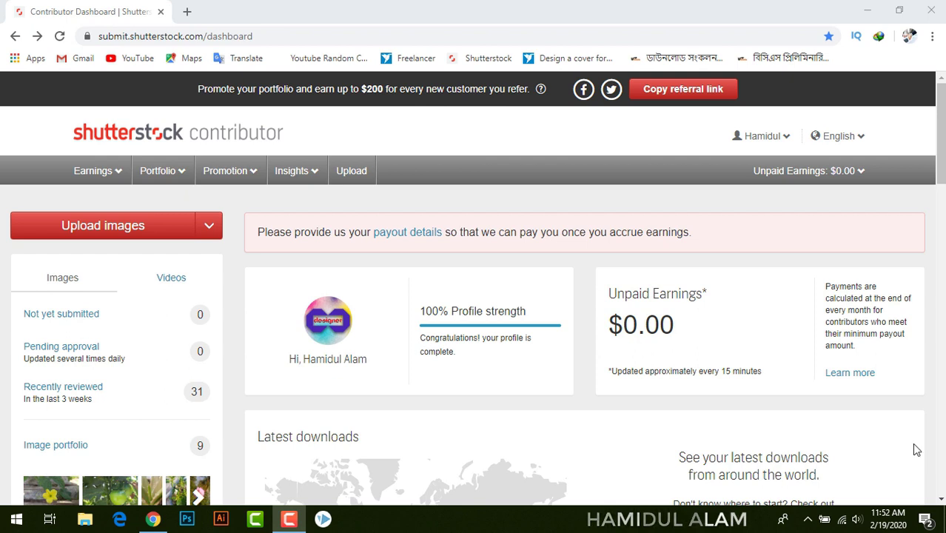
# Step: Open the portfolio personalization page and highlight the existing display name in the details
pyautogui.click(735, 135)
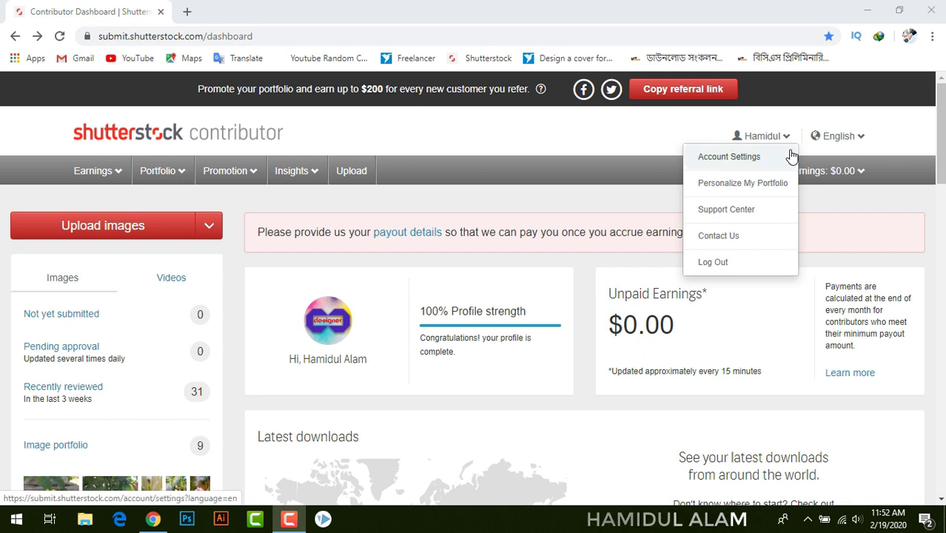
pyautogui.click(741, 192)
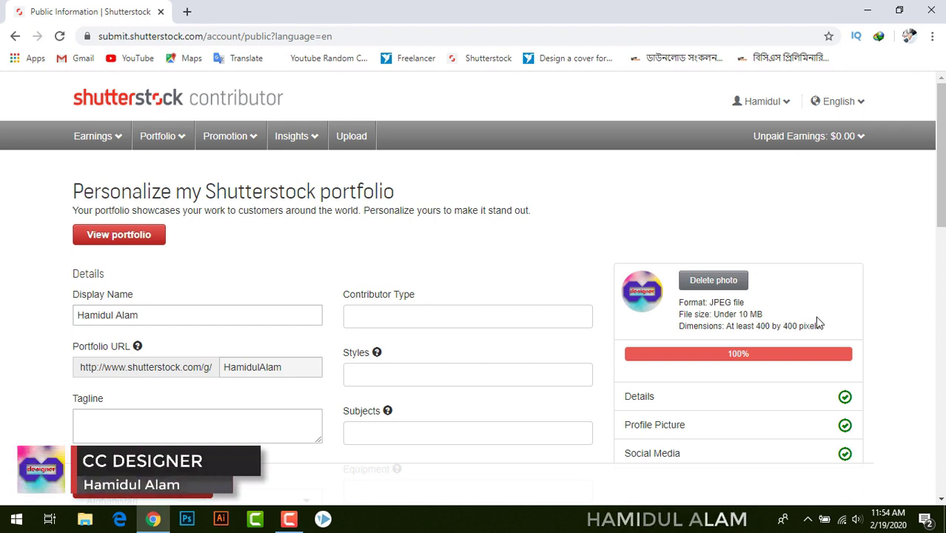
pyautogui.scroll(-2, 816, 320)
pyautogui.click(153, 177)
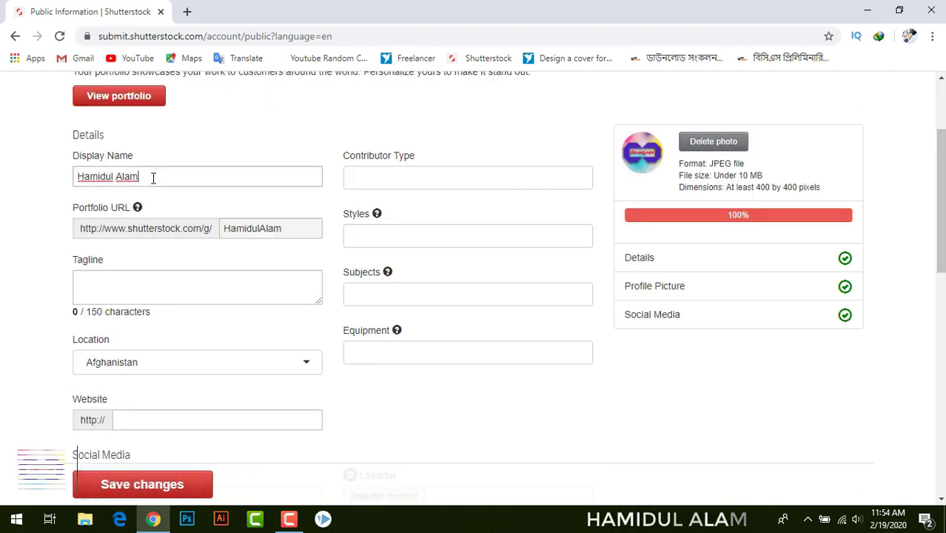
pyautogui.moveTo(153, 178); pyautogui.dragTo(57, 177)
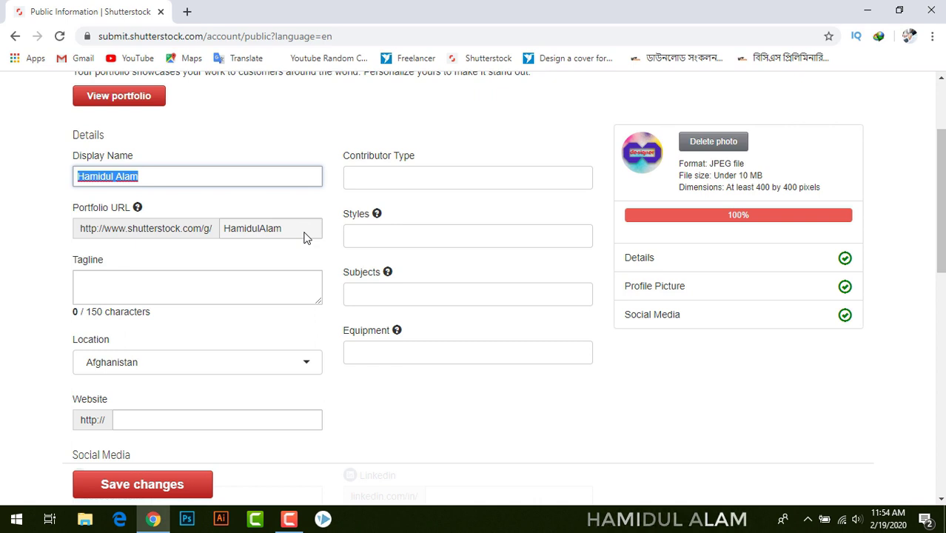
# Step: Enter "Capture and share" as the portfolio tagline
pyautogui.click(264, 288)
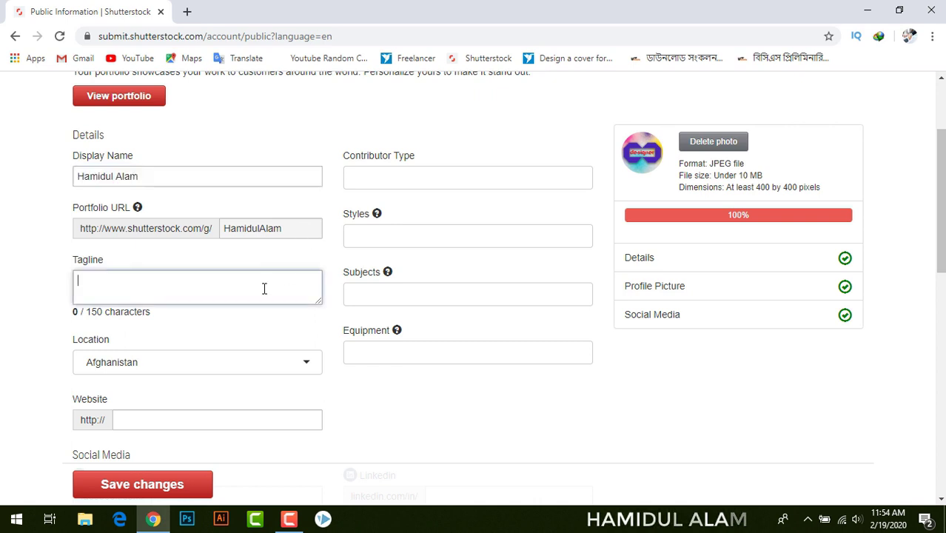
pyautogui.write('Ca')
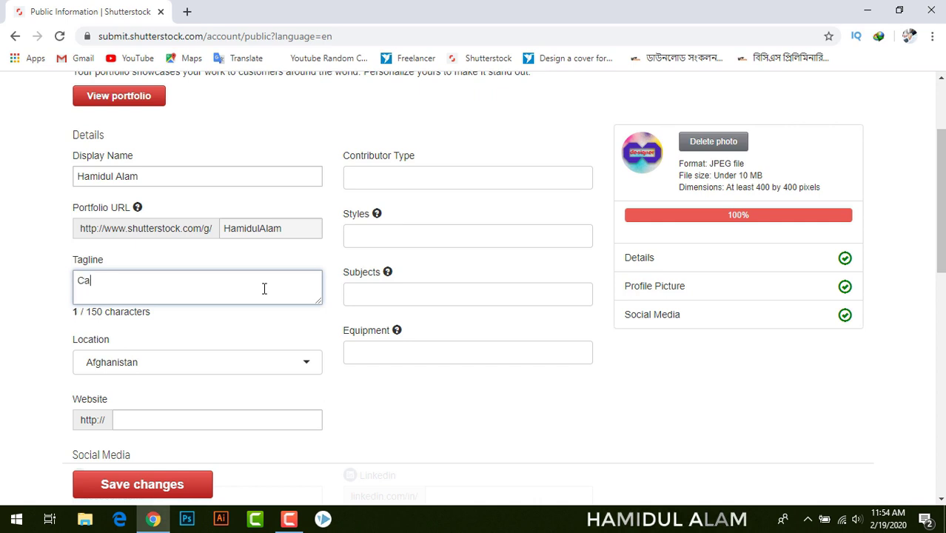
pyautogui.write('pture')
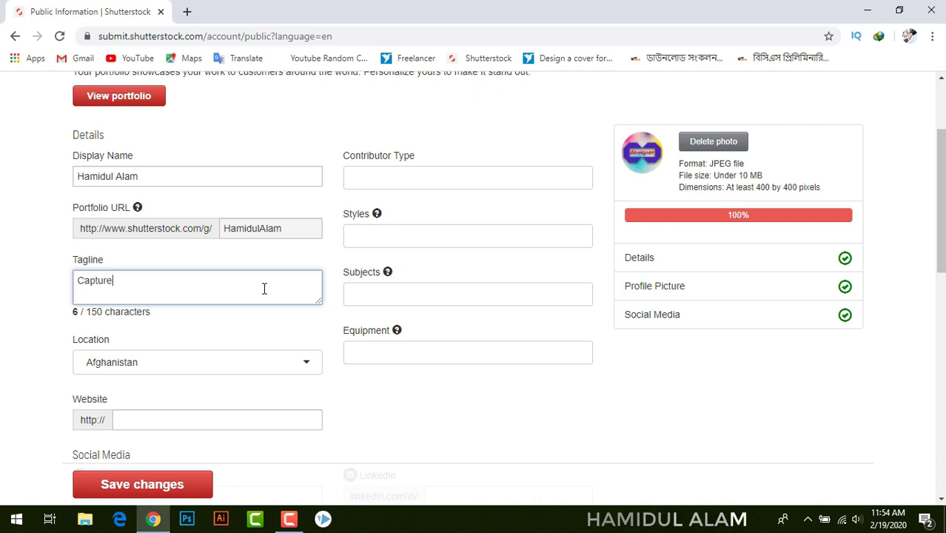
pyautogui.write(' and ')
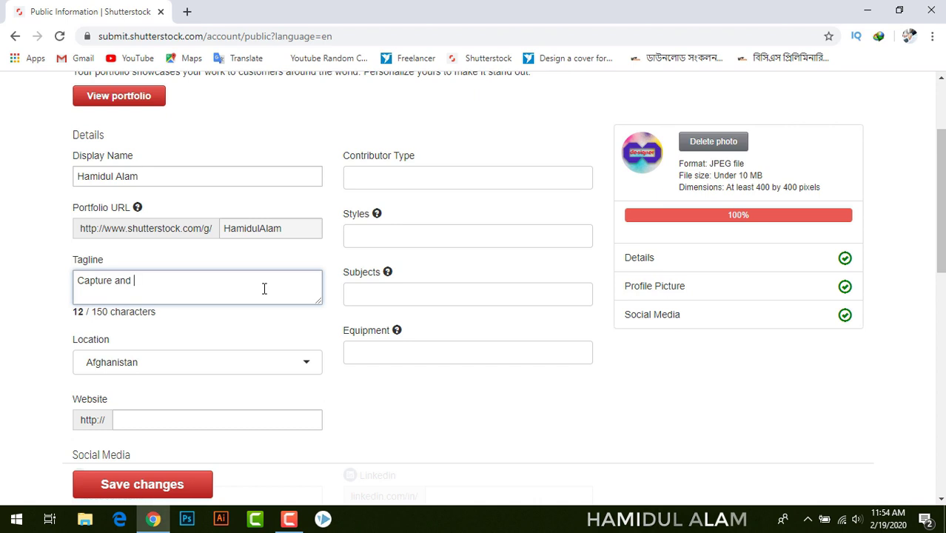
pyautogui.write('share')
# Step: Set the profile location to Bangladesh
pyautogui.scroll(-1, 265, 289)
pyautogui.click(253, 289)
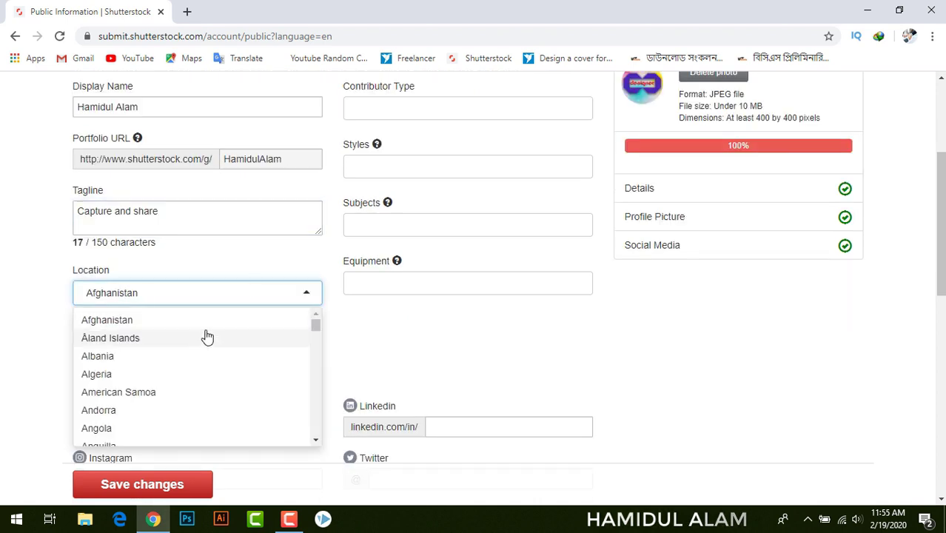
pyautogui.scroll(-2, 200, 338)
pyautogui.scroll(-4, 189, 356)
pyautogui.scroll(2, 188, 356)
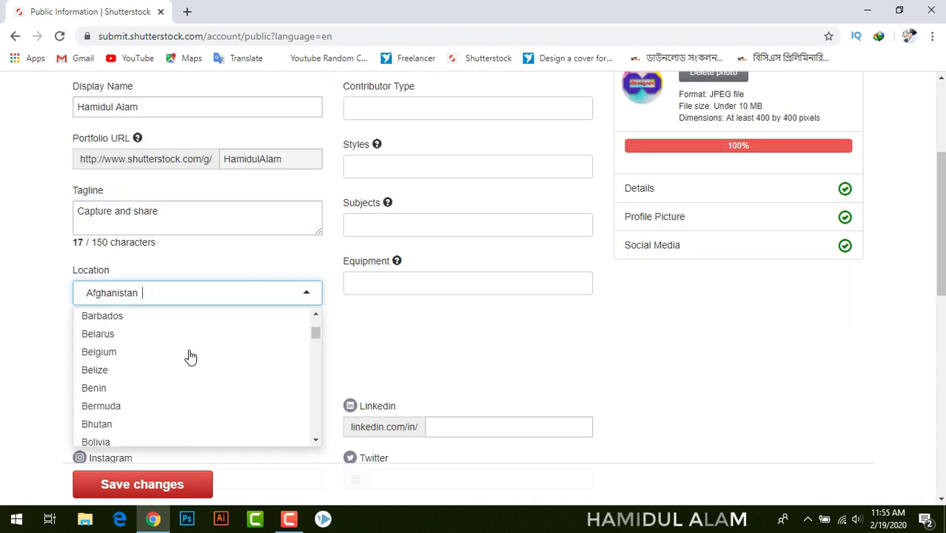
pyautogui.click(143, 367)
# Step: Set the contributor type to Photographer
pyautogui.scroll(2, 252, 333)
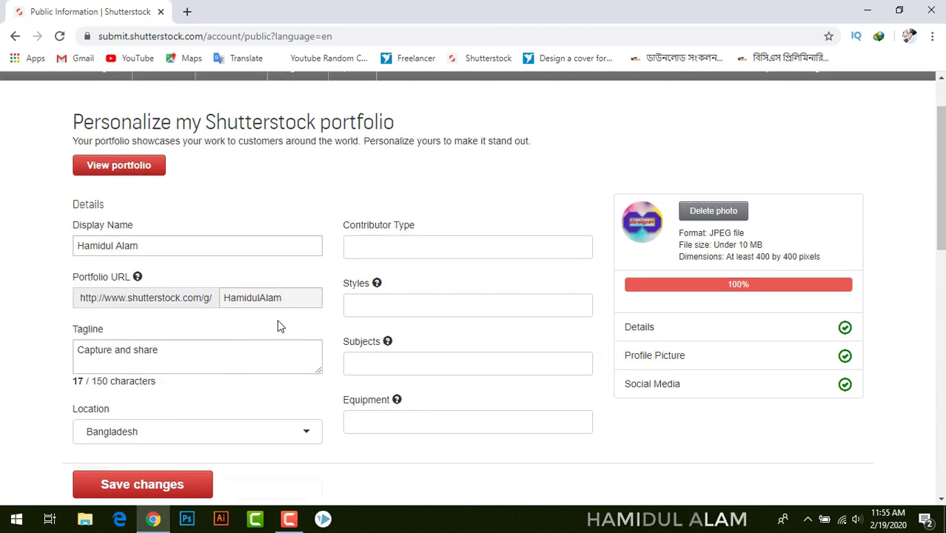
pyautogui.click(460, 245)
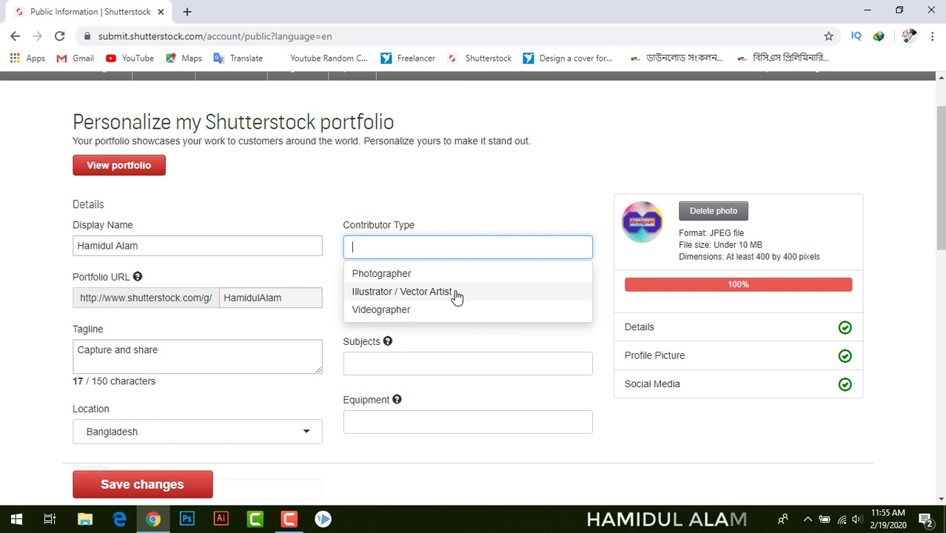
pyautogui.click(409, 275)
pyautogui.click(506, 180)
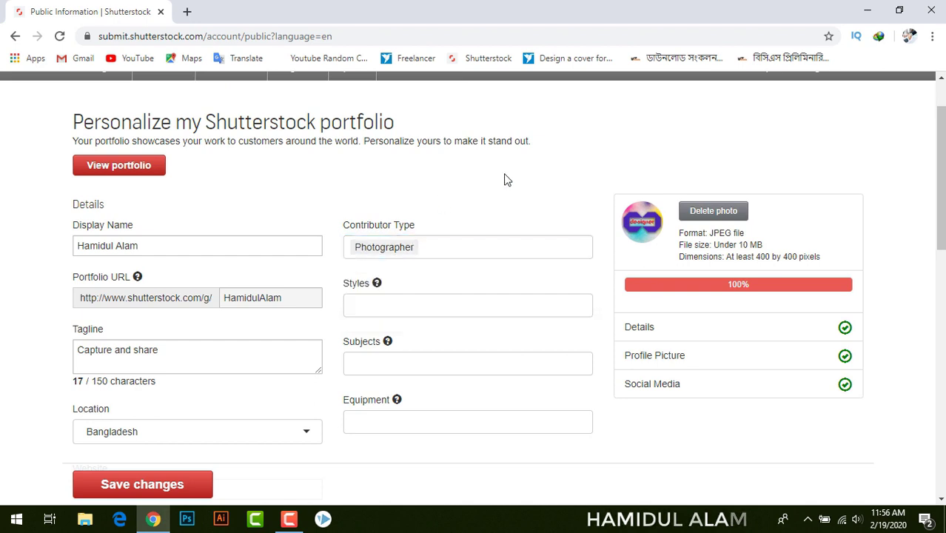
# Step: Add Food, Nature and Macro to the portfolio styles
pyautogui.click(406, 309)
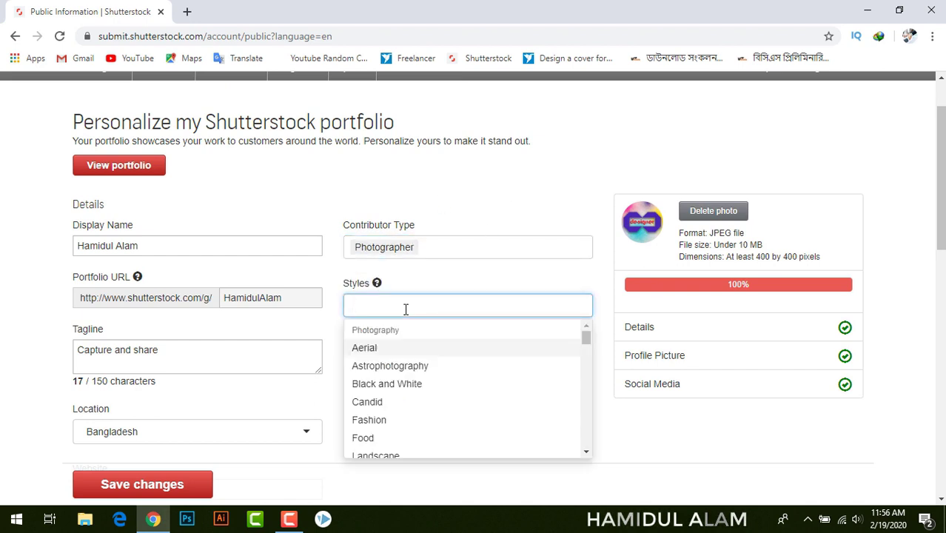
pyautogui.scroll(-1, 433, 362)
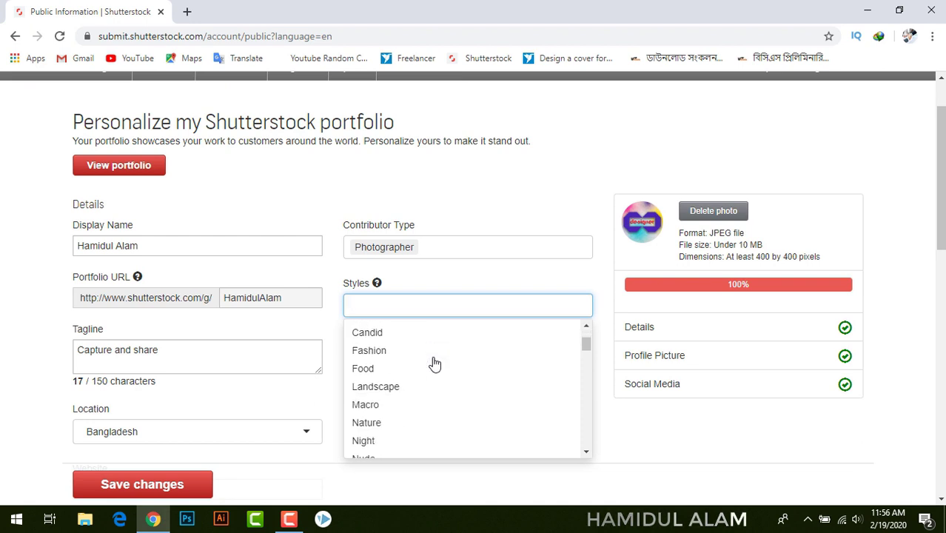
pyautogui.click(375, 368)
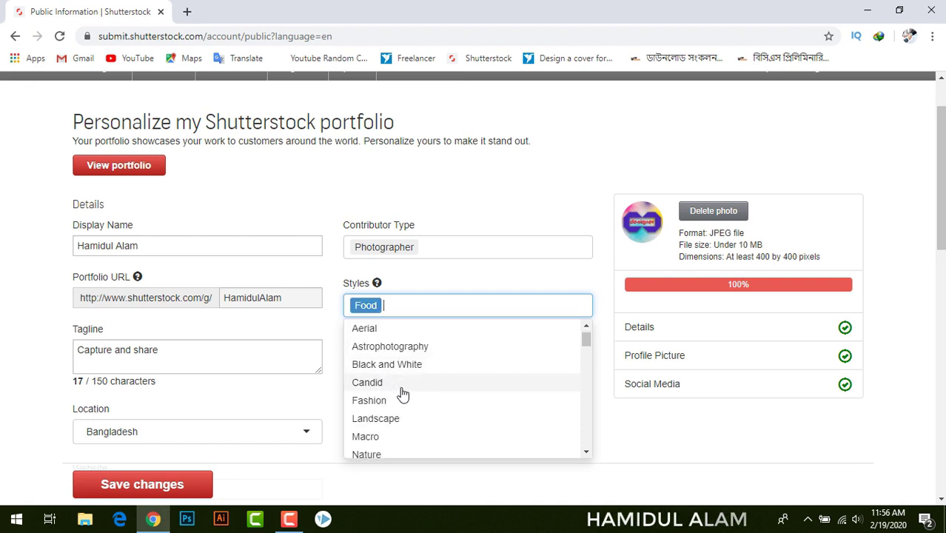
pyautogui.click(374, 454)
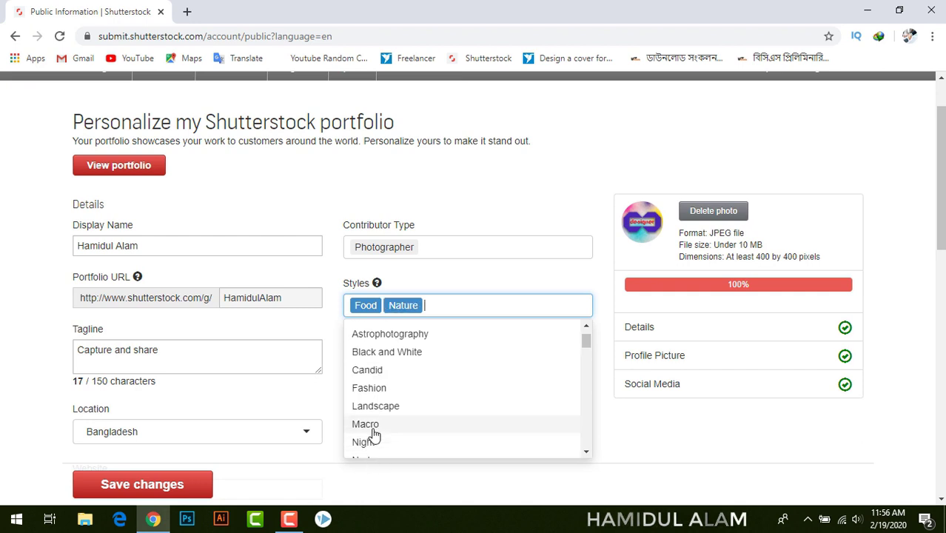
pyautogui.click(373, 425)
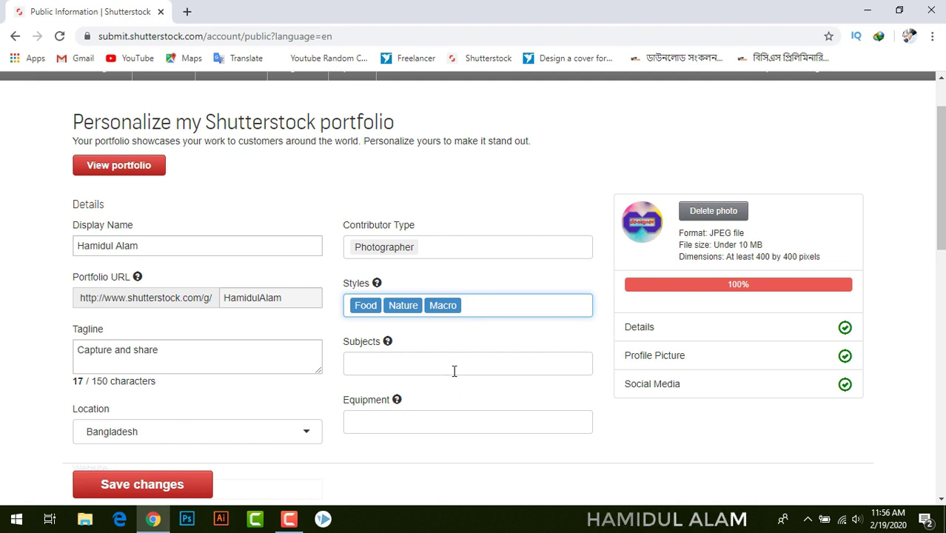
# Step: Replace the Macro style with Night
pyautogui.click(448, 310)
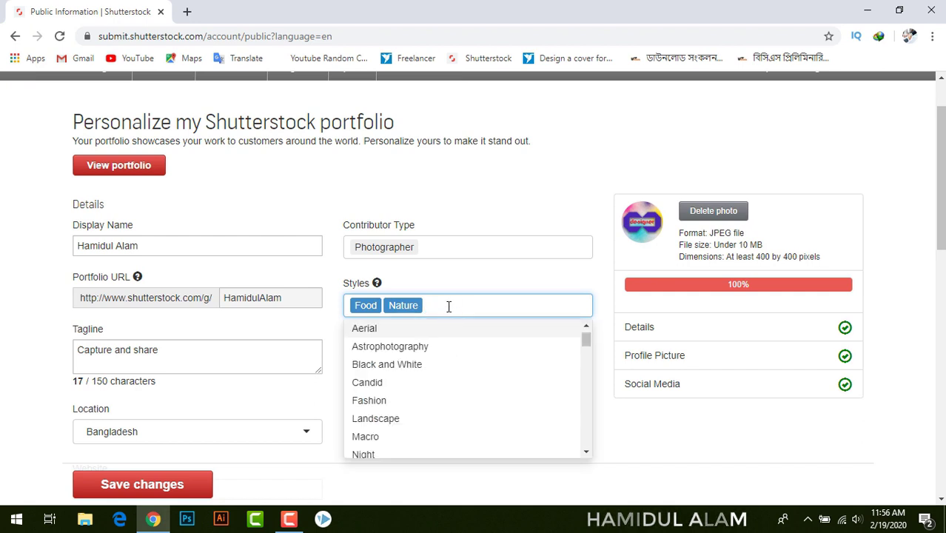
pyautogui.click(370, 455)
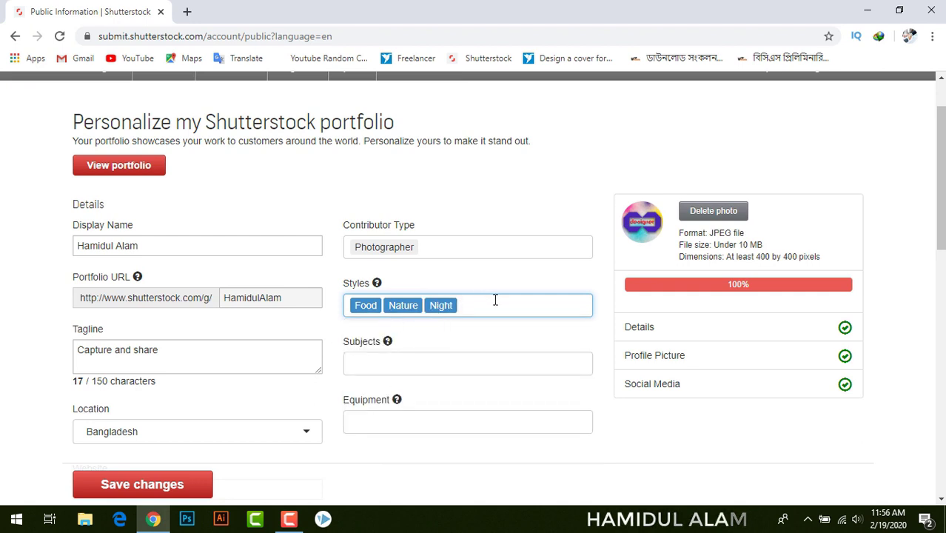
pyautogui.press('BackSpace')
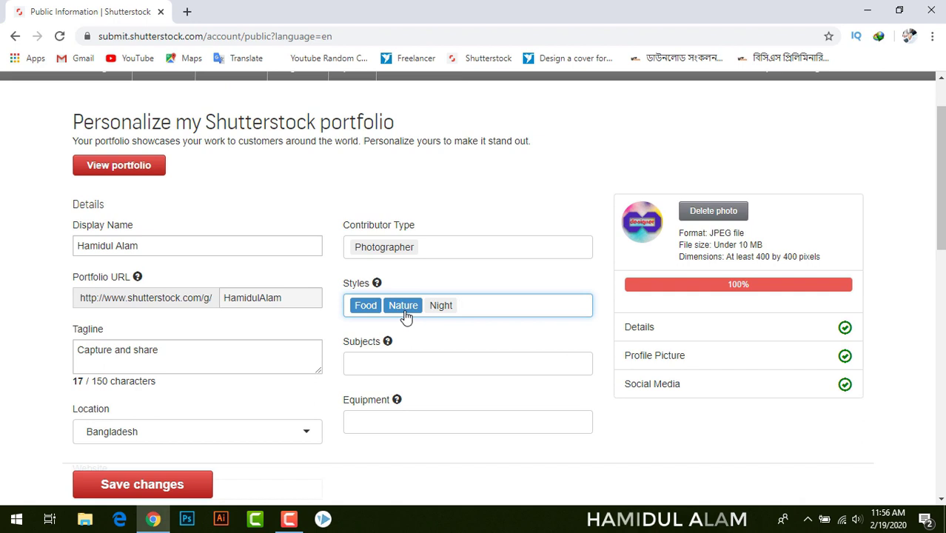
# Step: Add Abstract, Nature and Objects to the portfolio subjects
pyautogui.click(444, 366)
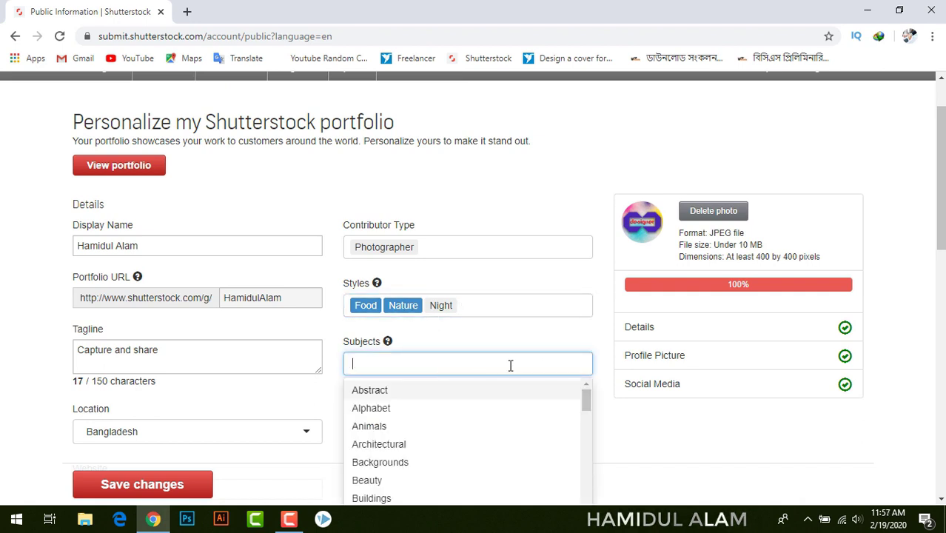
pyautogui.scroll(-1, 485, 393)
pyautogui.scroll(1, 487, 393)
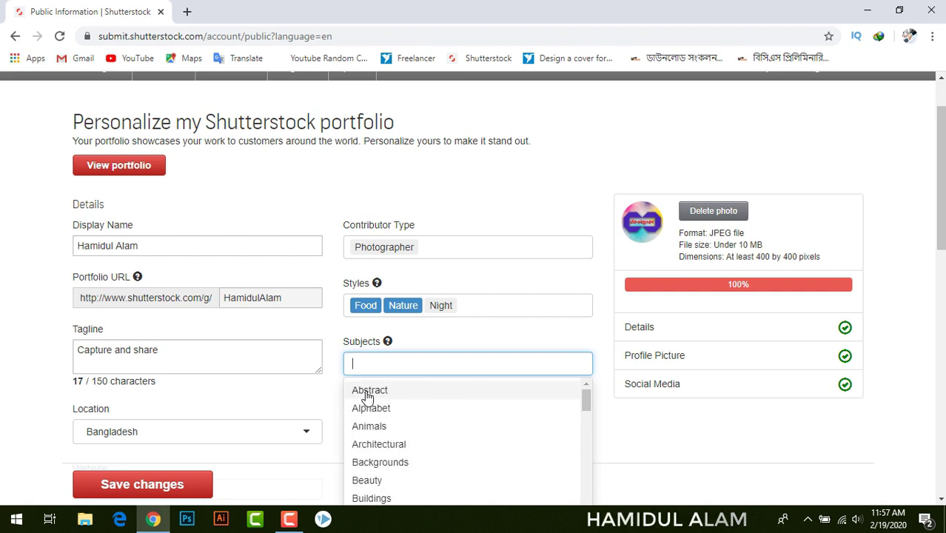
pyautogui.click(363, 392)
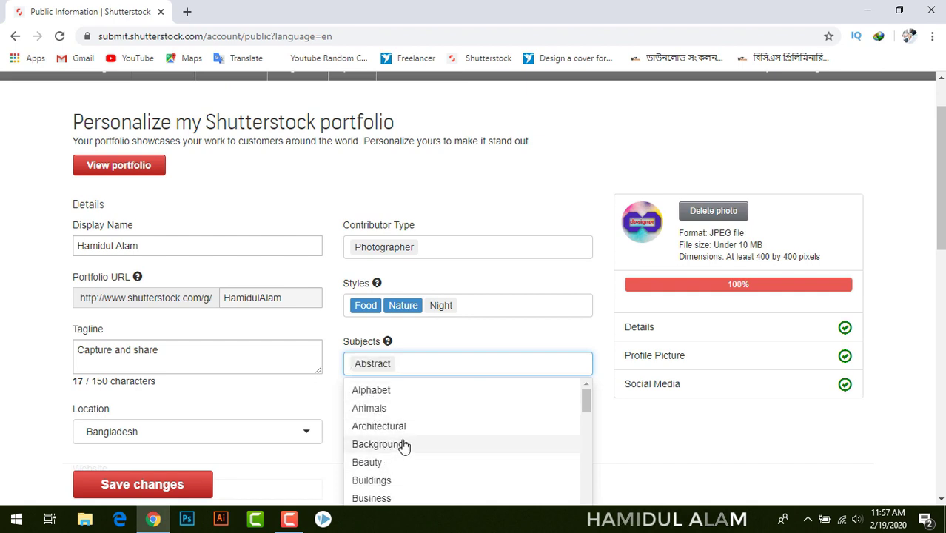
pyautogui.scroll(-1, 410, 447)
pyautogui.scroll(-6, 411, 448)
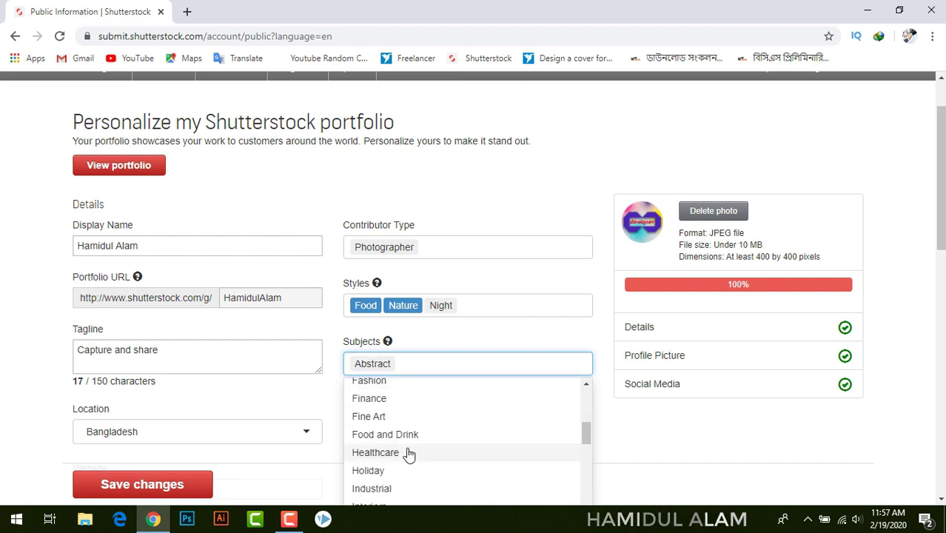
pyautogui.scroll(-1, 601, 418)
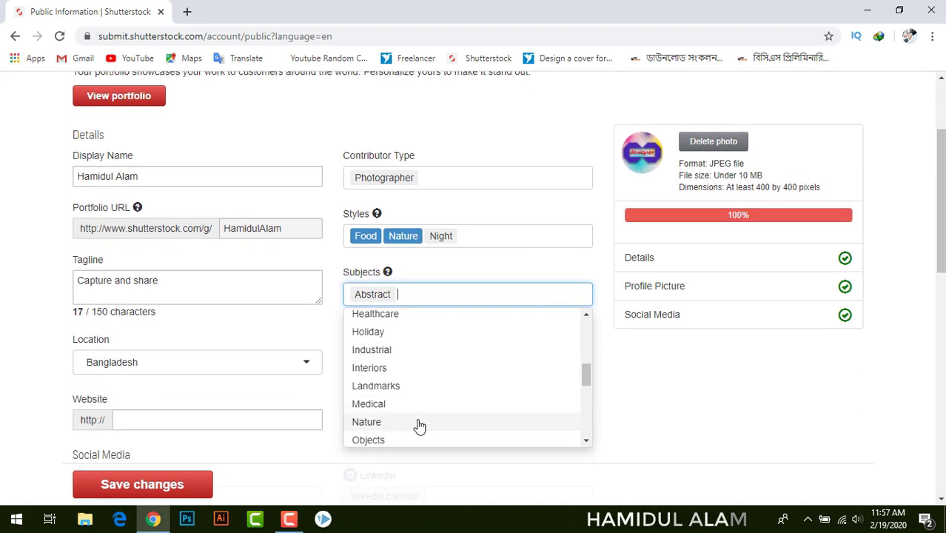
pyautogui.click(372, 426)
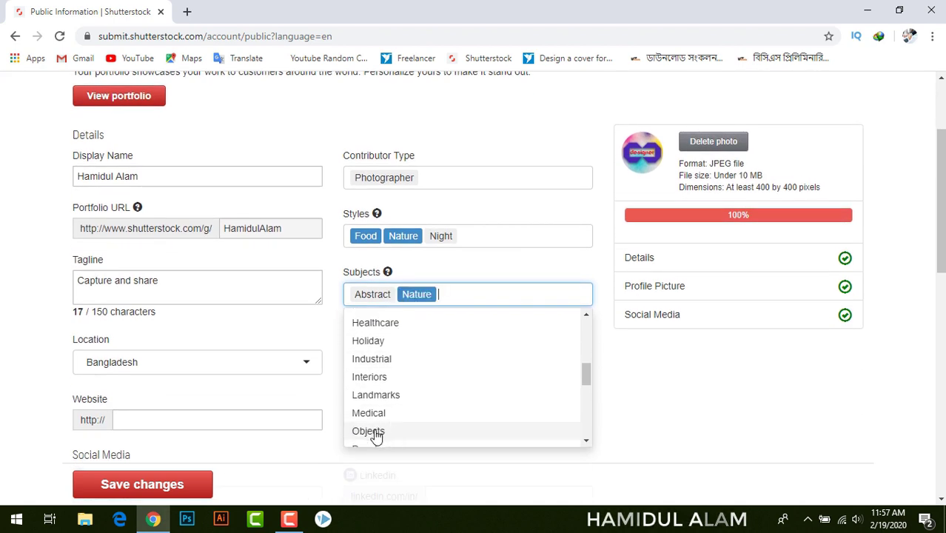
pyautogui.click(373, 433)
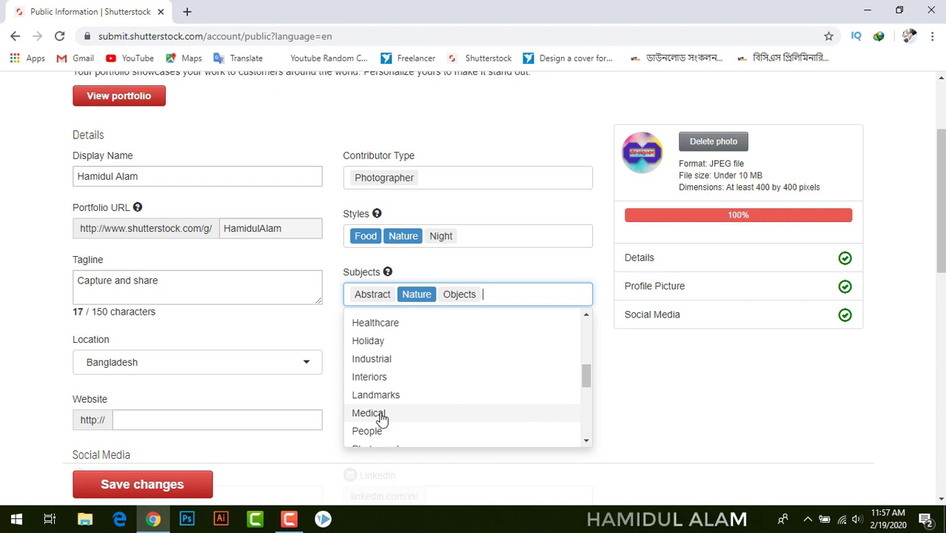
# Step: Extend the portfolio subjects with Industrial and Education
pyautogui.scroll(-1, 395, 416)
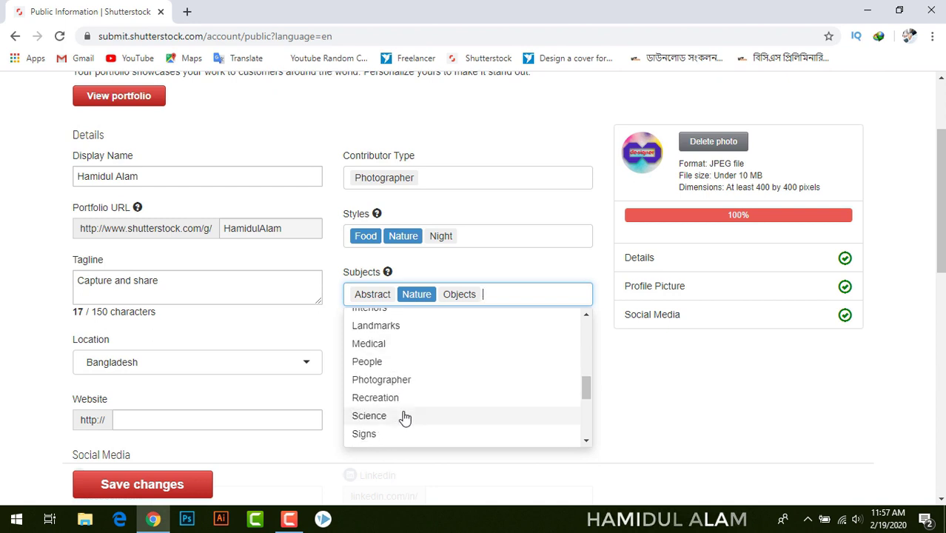
pyautogui.scroll(1, 402, 416)
pyautogui.click(381, 361)
pyautogui.scroll(1, 380, 363)
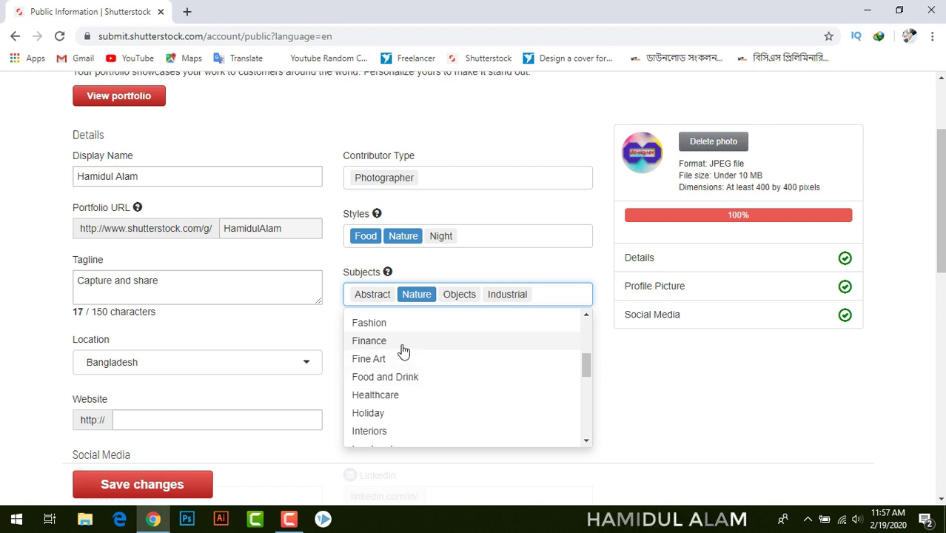
pyautogui.scroll(1, 404, 351)
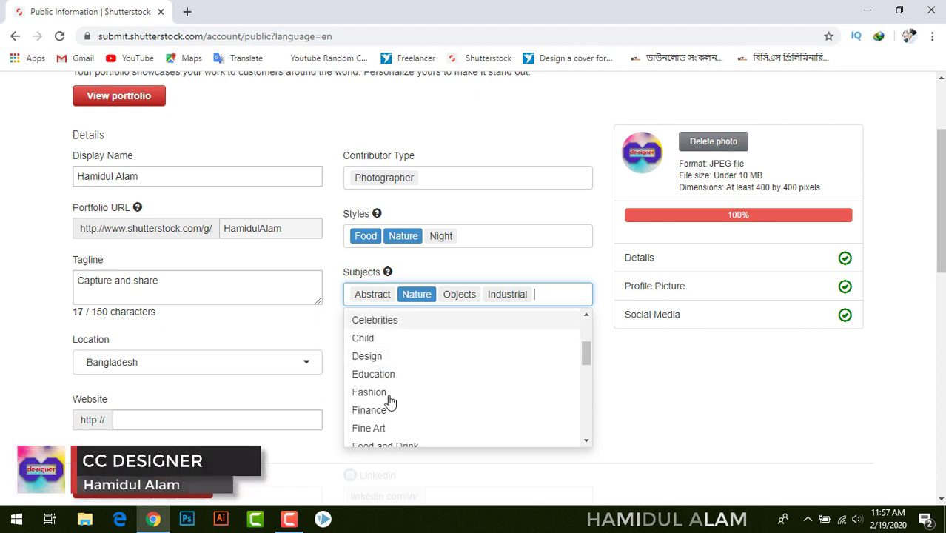
pyautogui.click(390, 375)
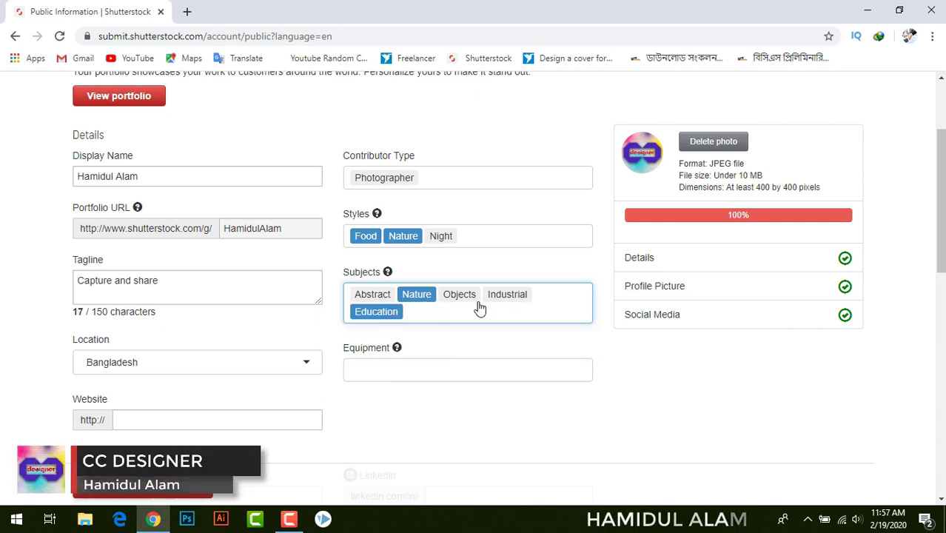
# Step: Add Photography and DSLR as the equipment entries
pyautogui.click(471, 364)
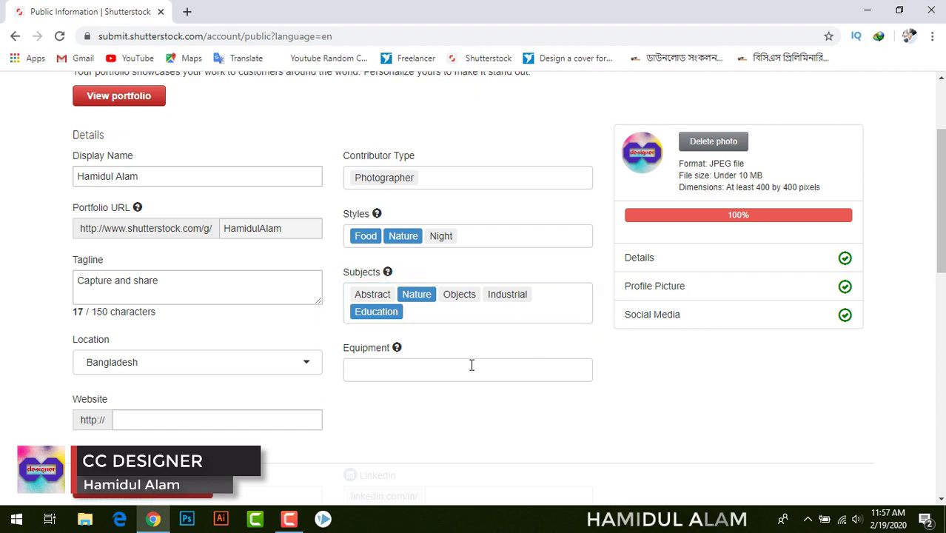
pyautogui.click(439, 406)
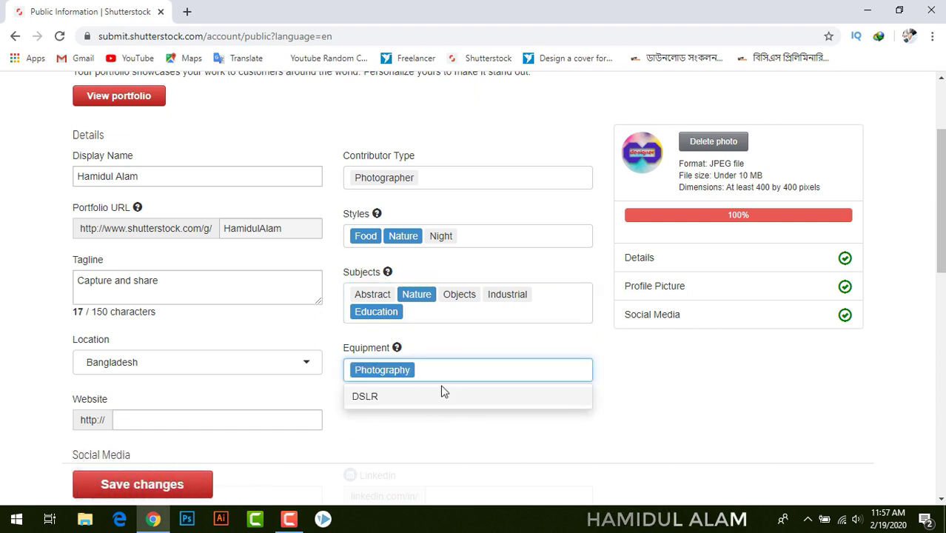
pyautogui.click(441, 391)
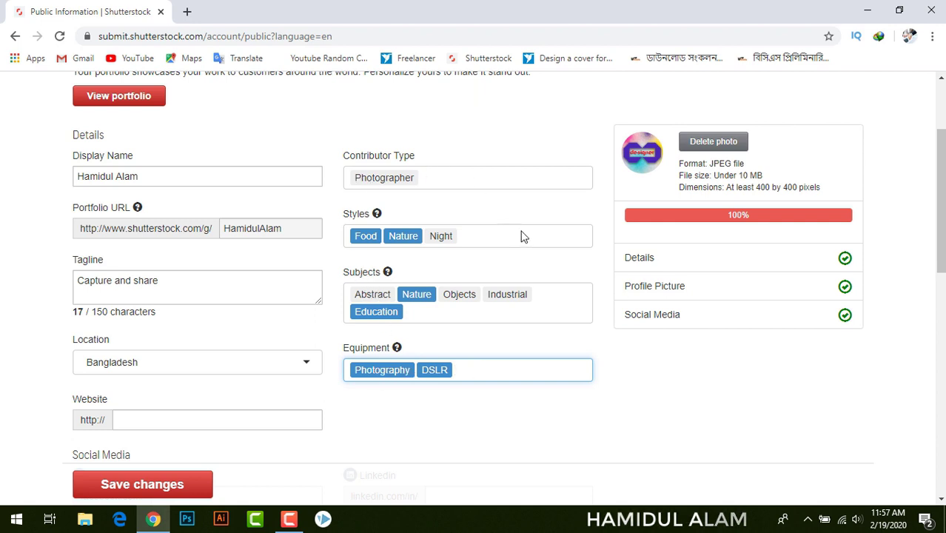
pyautogui.scroll(-1, 396, 277)
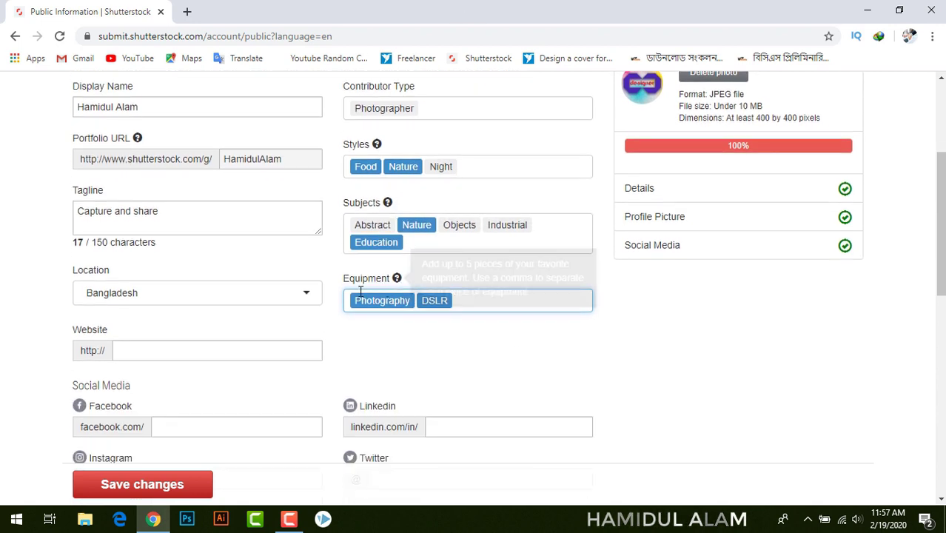
pyautogui.click(206, 343)
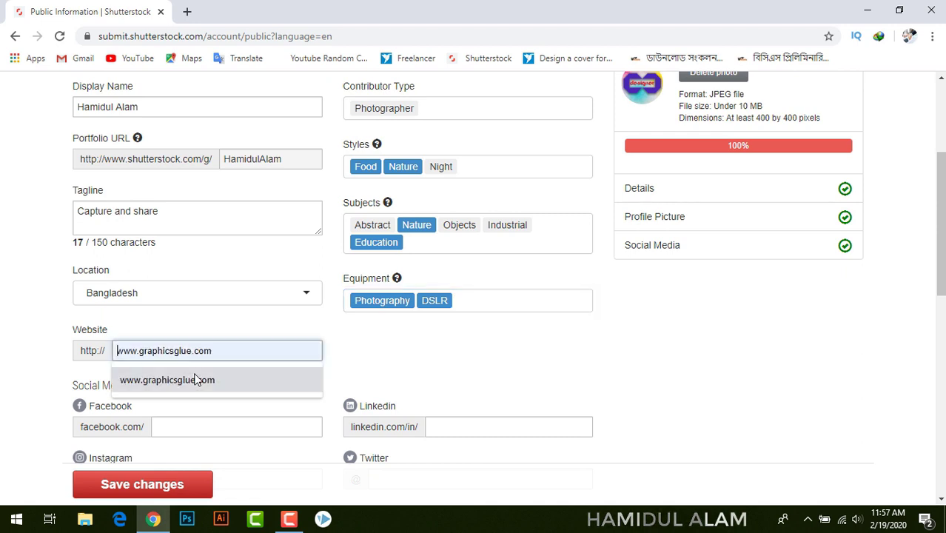
pyautogui.click(201, 378)
pyautogui.moveTo(219, 351); pyautogui.dragTo(85, 349)
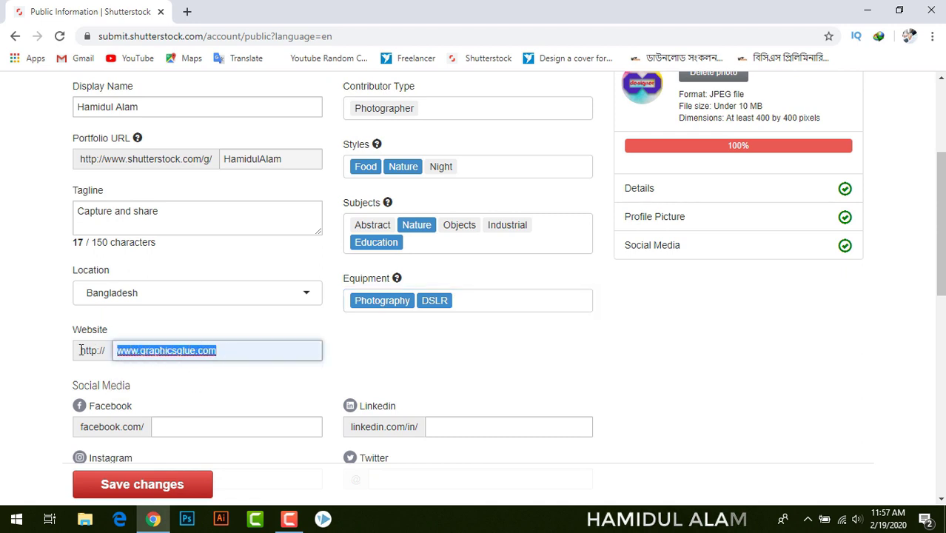
pyautogui.click(235, 351)
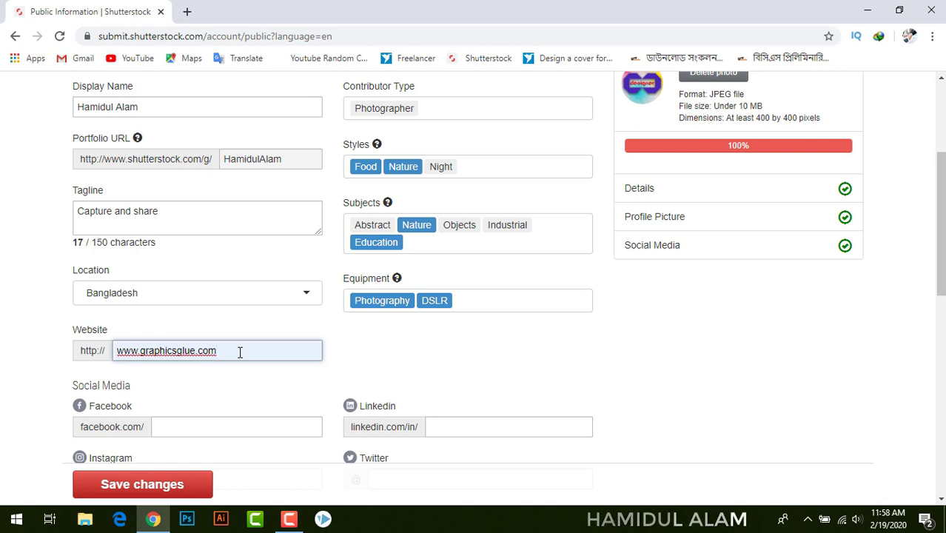
# Step: Fill in the Facebook and LinkedIn profile fields with the contributor's username
pyautogui.scroll(-2, 239, 353)
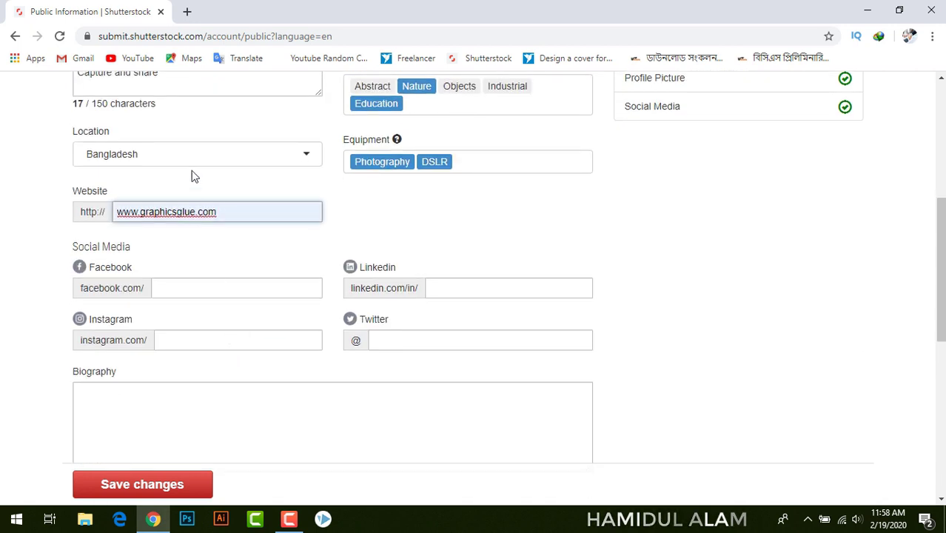
pyautogui.click(222, 288)
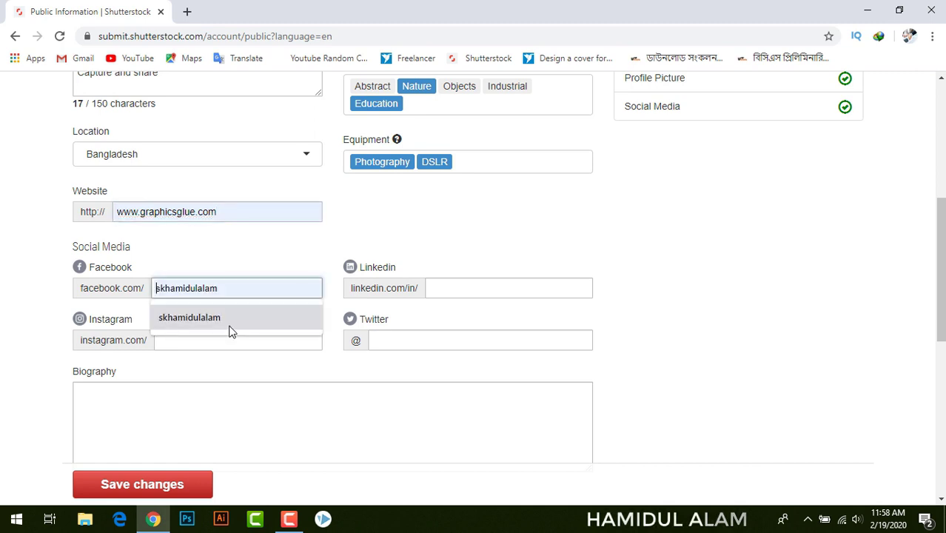
pyautogui.click(234, 319)
pyautogui.moveTo(255, 287); pyautogui.dragTo(95, 287)
pyautogui.hotkey('ctrl', 'c')
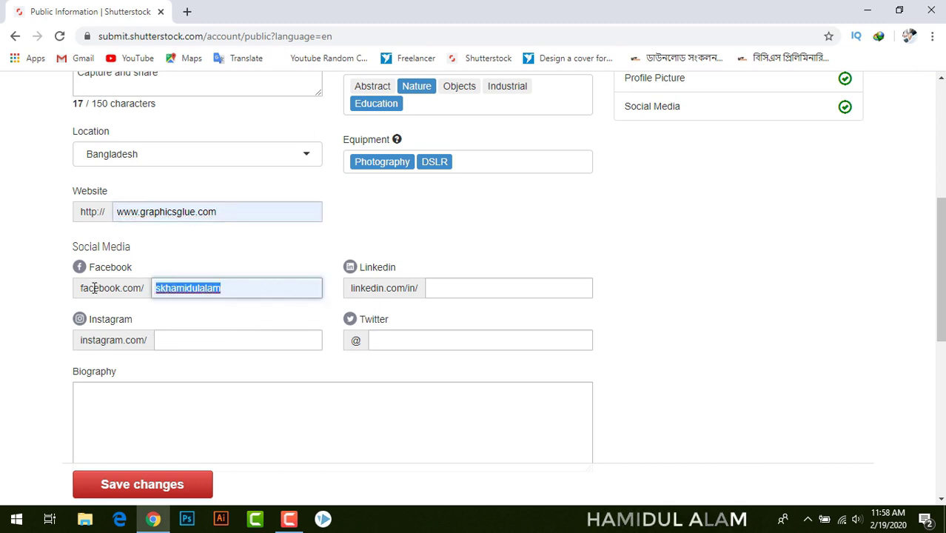
pyautogui.click(477, 287)
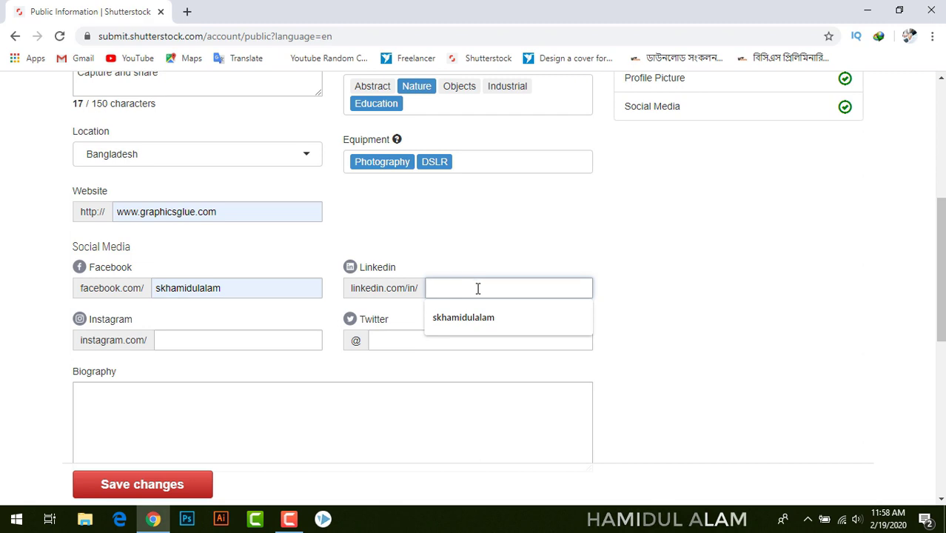
pyautogui.click(492, 319)
# Step: Enter the same social media username for Instagram and Twitter
pyautogui.click(205, 339)
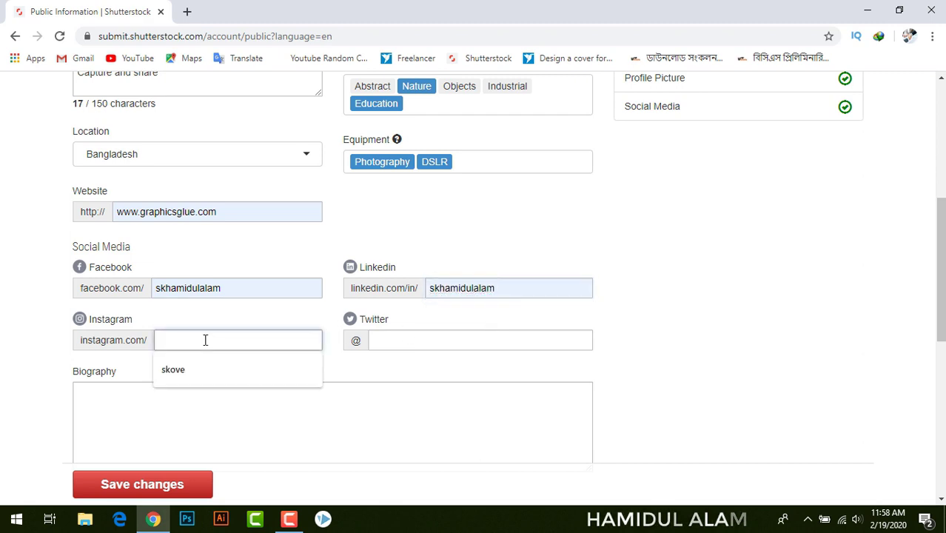
pyautogui.hotkey('ctrl', 'v')
pyautogui.click(432, 340)
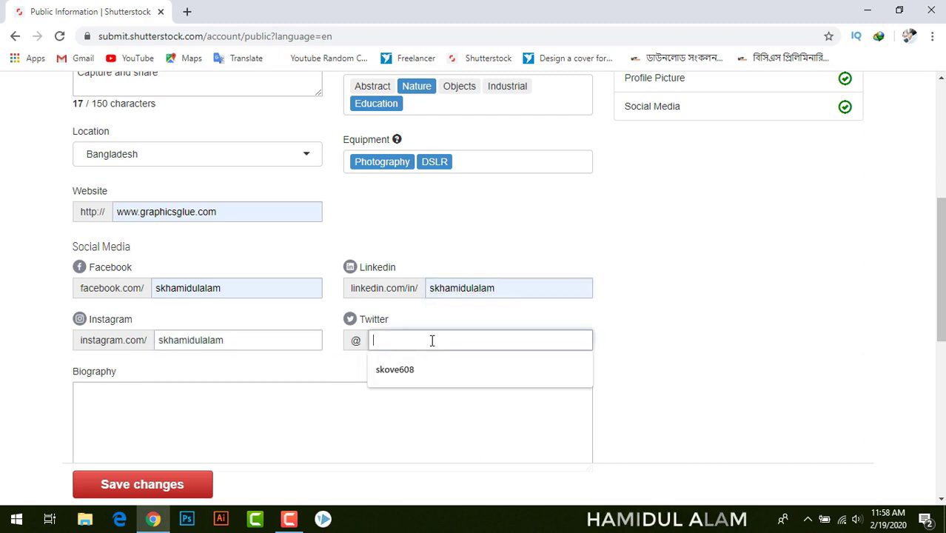
pyautogui.hotkey('ctrl', 'v')
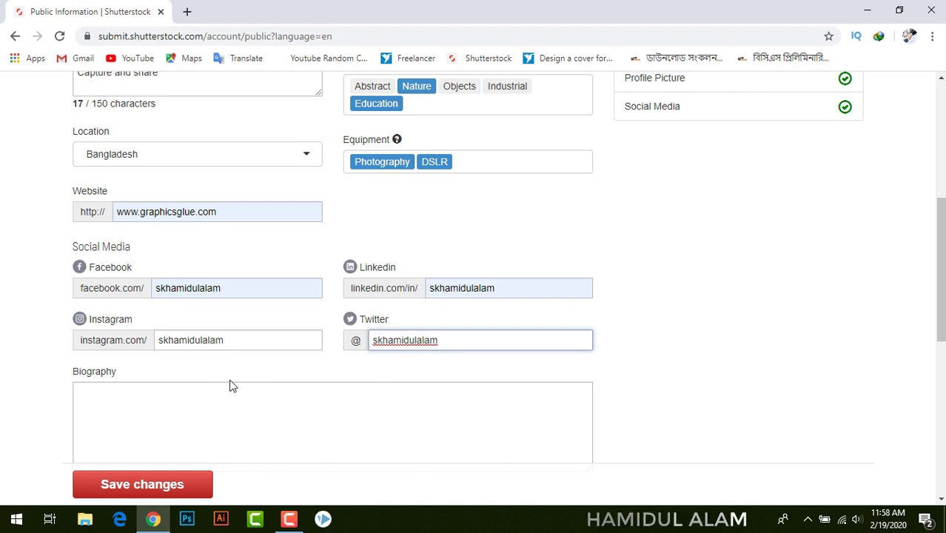
# Step: Write the biography "I'm a photographer and i love photography"
pyautogui.scroll(4, 275, 270)
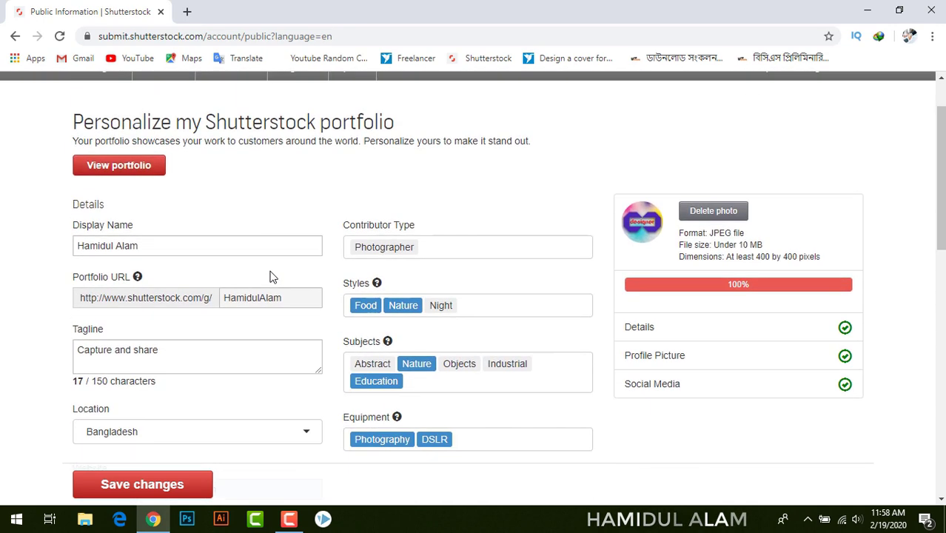
pyautogui.scroll(-5, 270, 276)
pyautogui.click(131, 278)
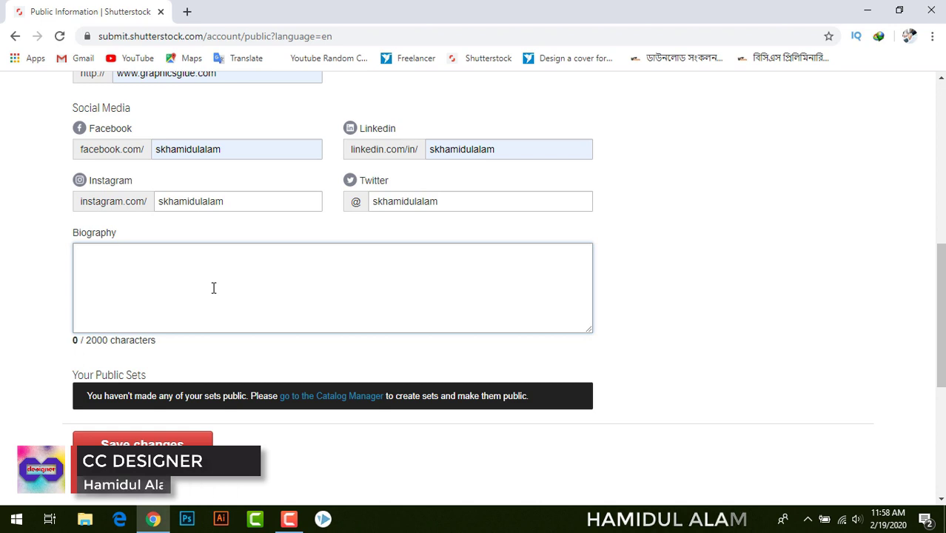
pyautogui.write('I')
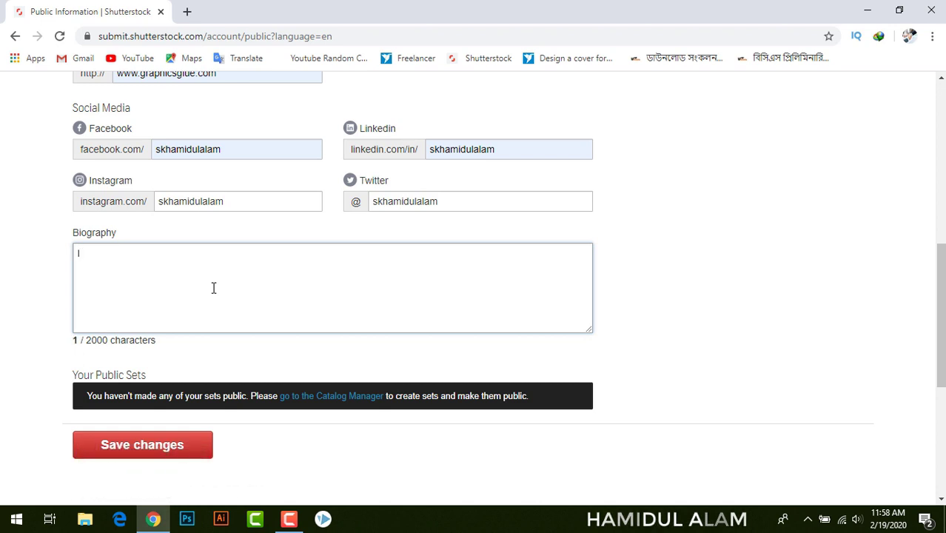
pyautogui.write("'m a ")
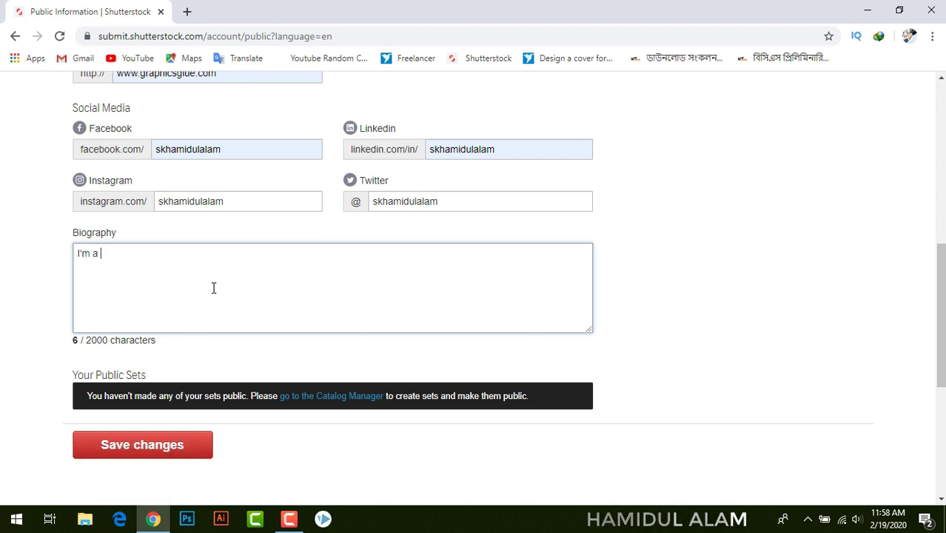
pyautogui.write('photographer')
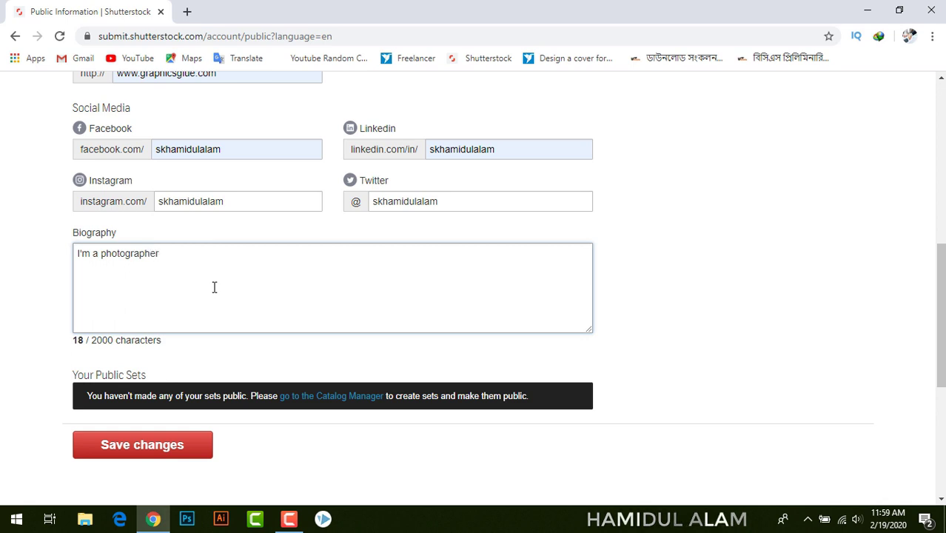
pyautogui.write(' and i love phot')
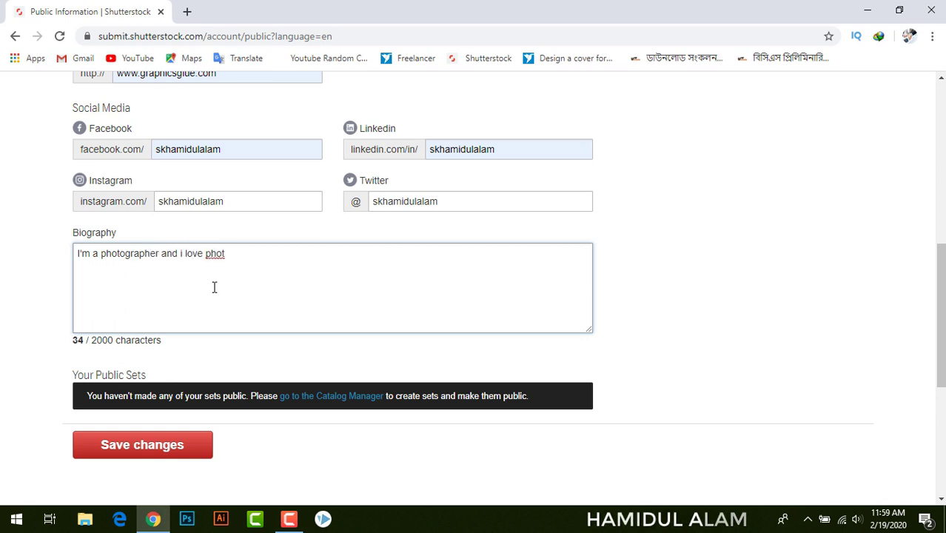
pyautogui.write('ography')
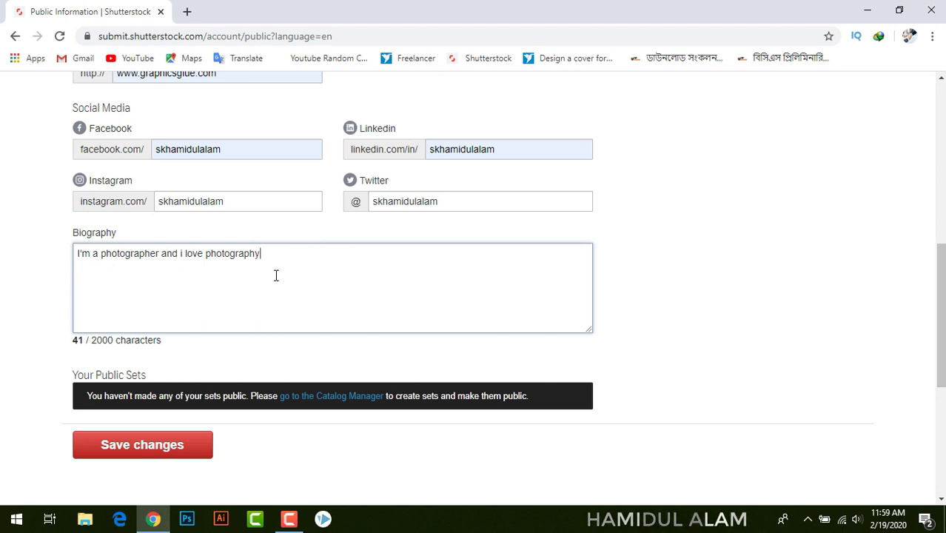
# Step: Review the completed portfolio details and biography, and save the changes
pyautogui.moveTo(90, 341); pyautogui.dragTo(115, 341)
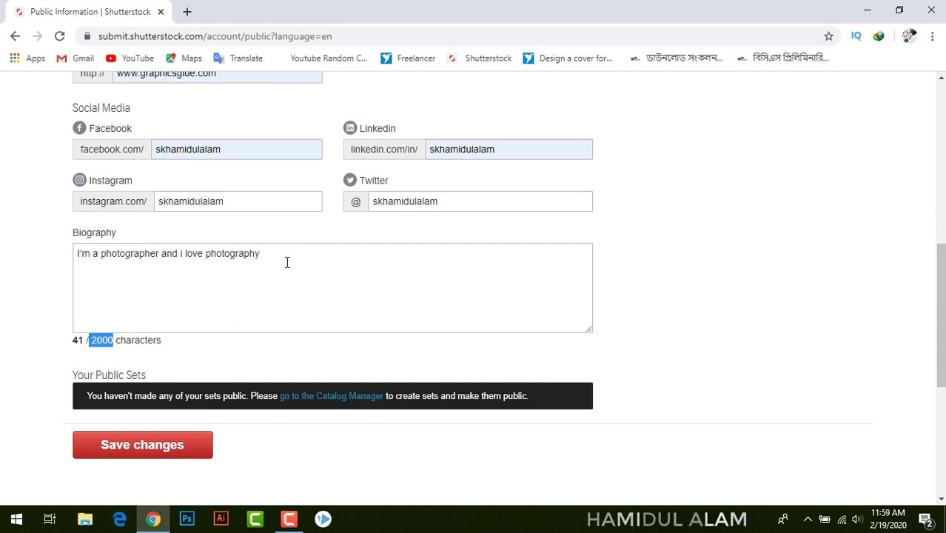
pyautogui.moveTo(287, 260); pyautogui.dragTo(77, 263)
pyautogui.scroll(7, 275, 270)
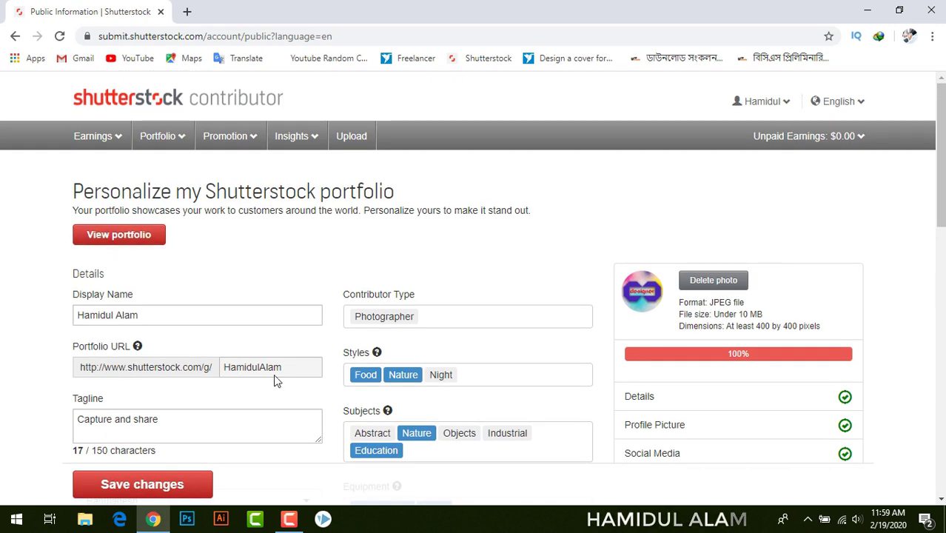
pyautogui.scroll(-2, 279, 374)
pyautogui.scroll(-5, 308, 386)
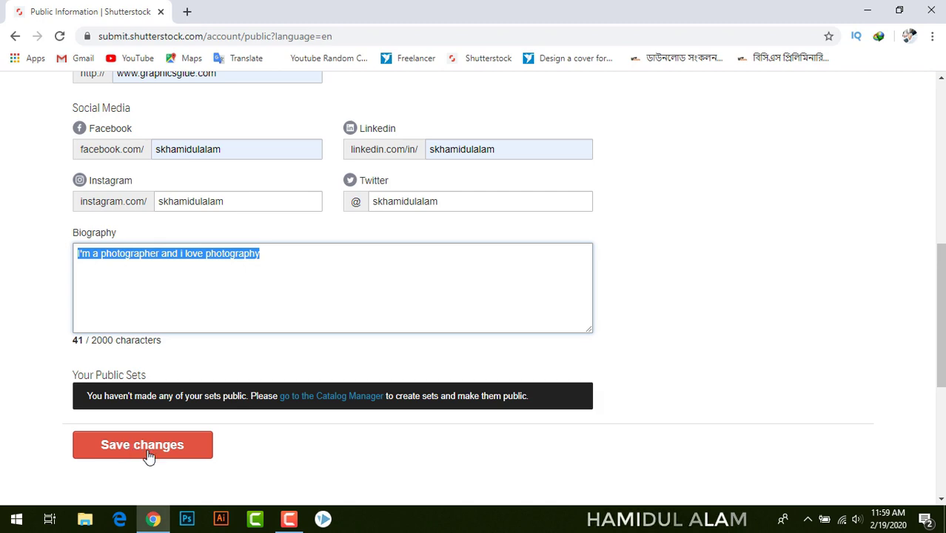
pyautogui.click(148, 453)
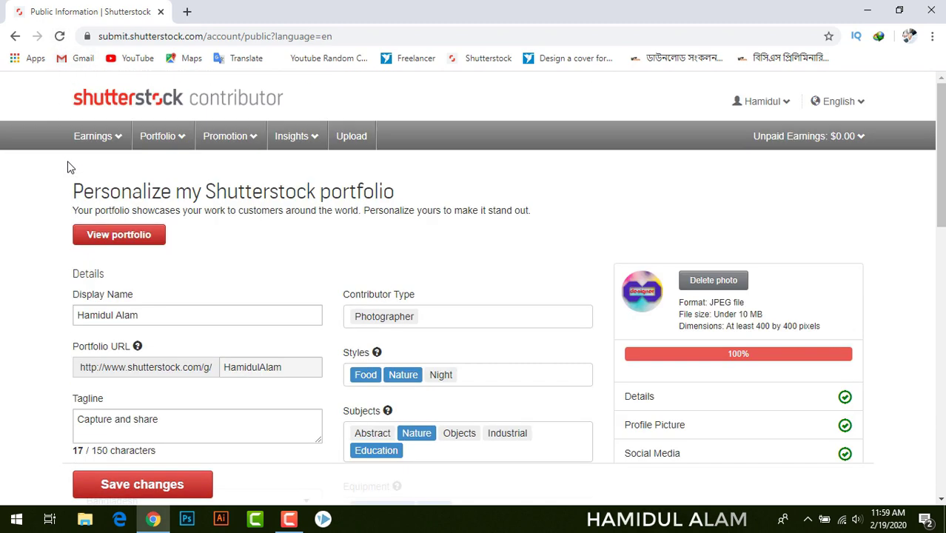
# Step: Return to the contributor dashboard, confirming leaving the page, and check the profile strength and the payout details notice
pyautogui.click(130, 106)
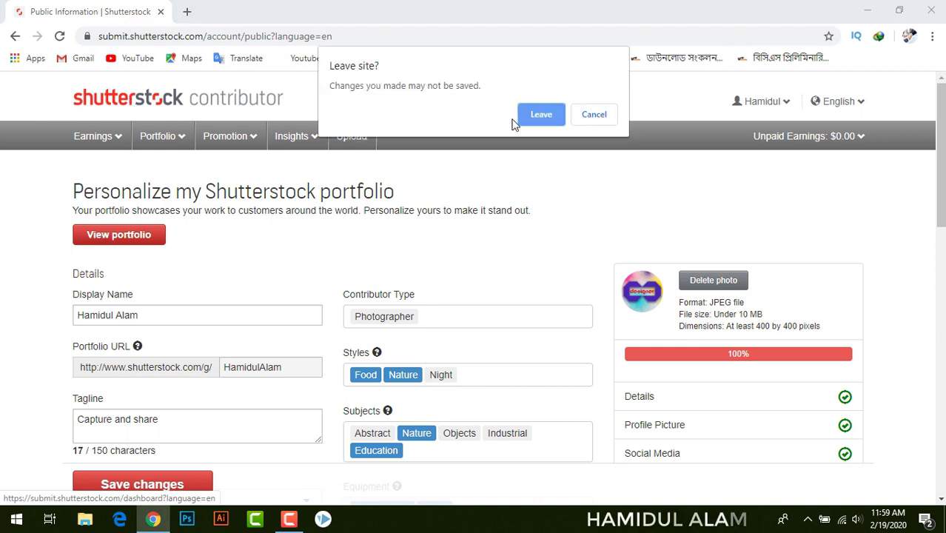
pyautogui.click(541, 114)
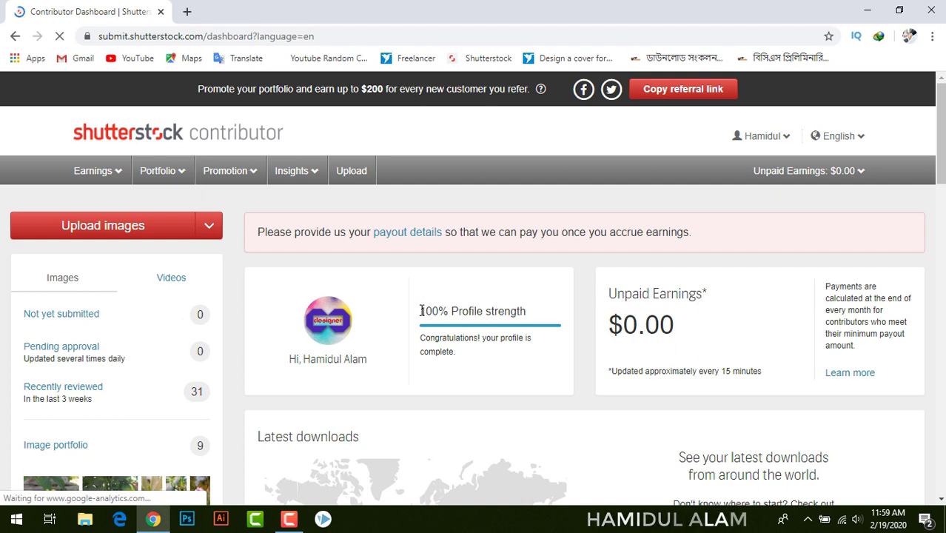
pyautogui.moveTo(420, 313); pyautogui.dragTo(532, 317)
pyautogui.click(532, 317)
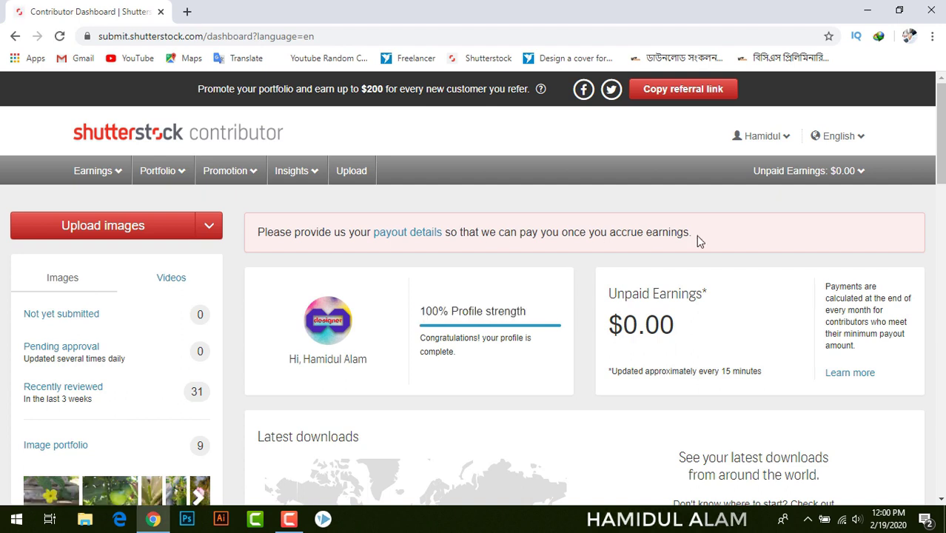
pyautogui.moveTo(692, 232); pyautogui.dragTo(256, 232)
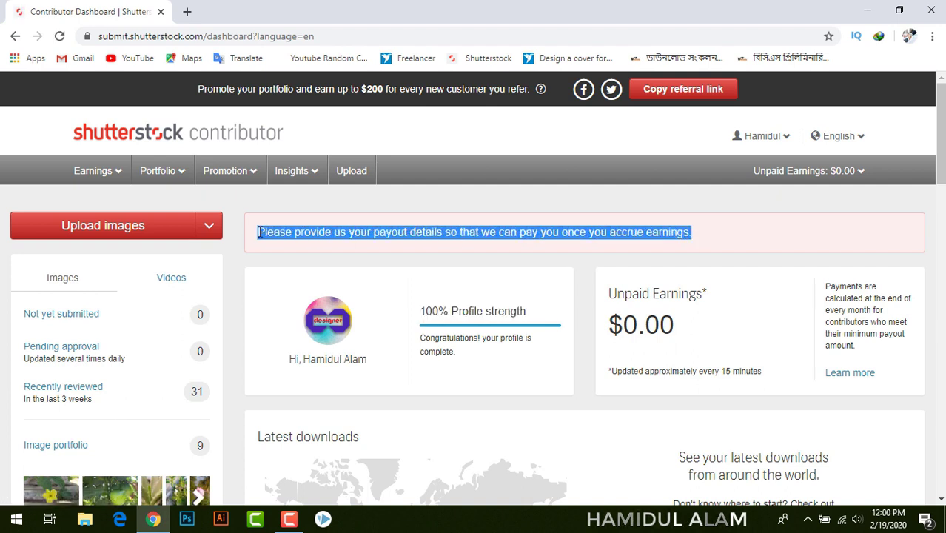
pyautogui.click(419, 213)
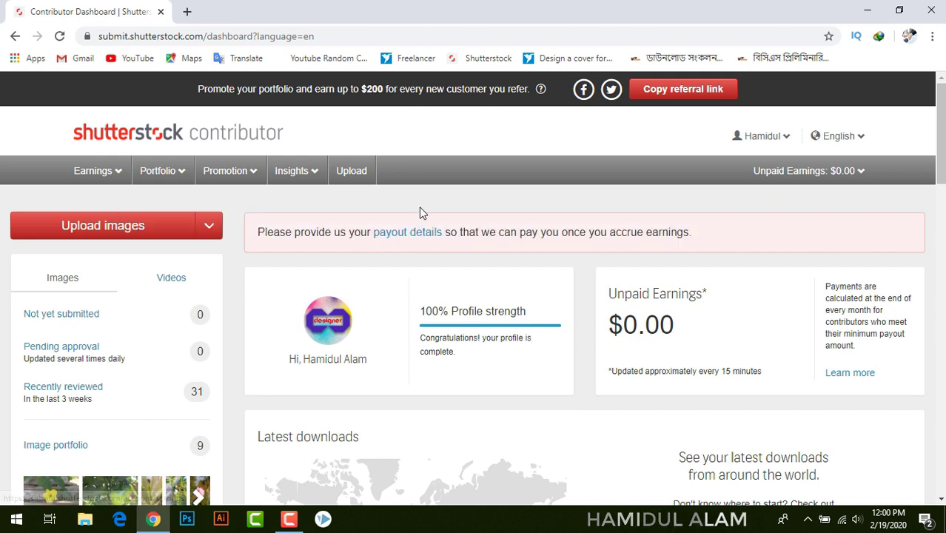